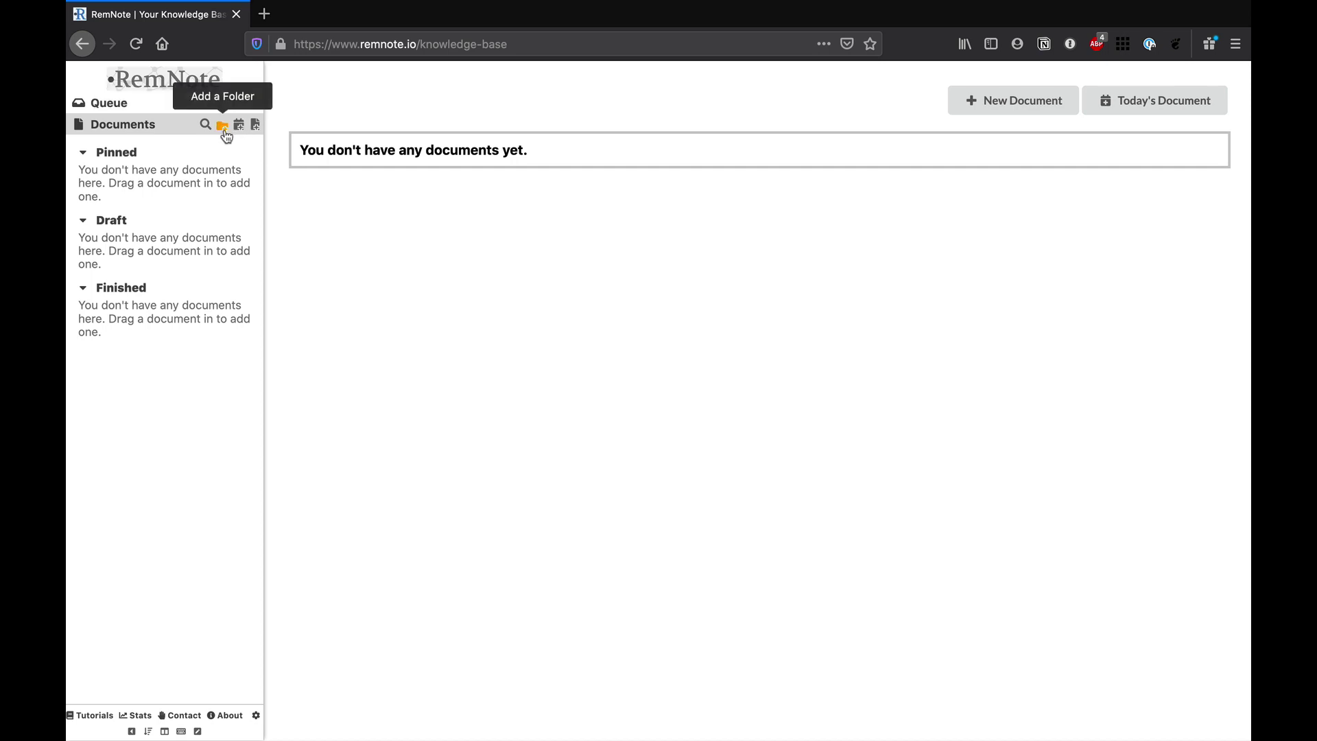
Create a new document titled 'Hello and welcome to RemNote' with an empty first bullet below it
click(986, 101)
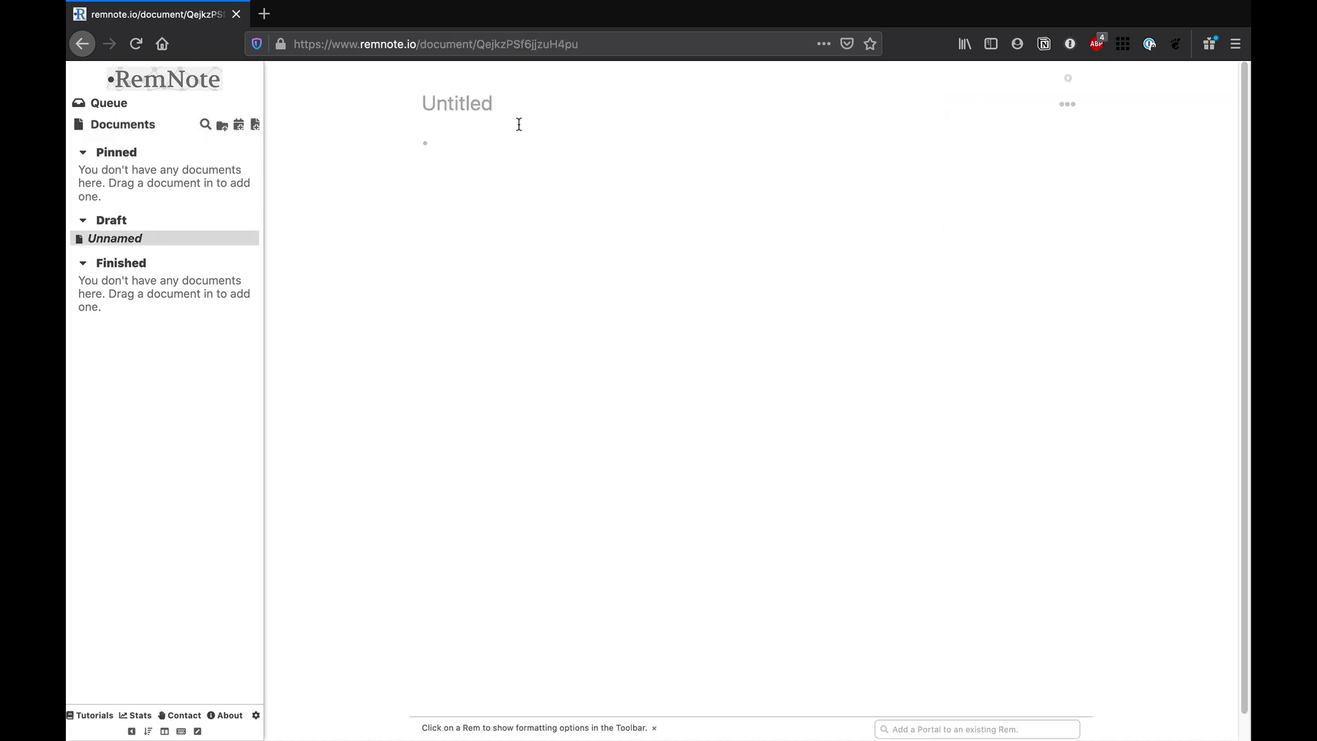
text(Hello a)
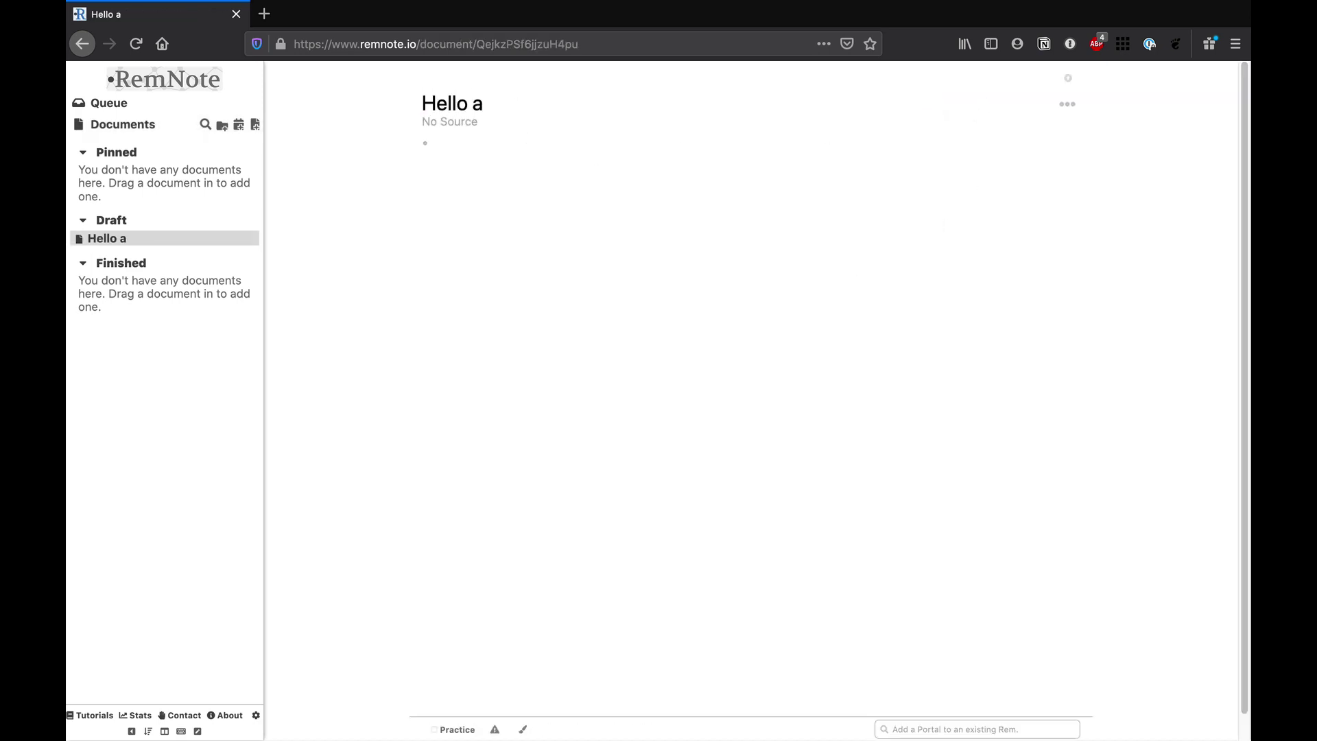
text(nd welcome to RemNote)
click(487, 149)
click(470, 125)
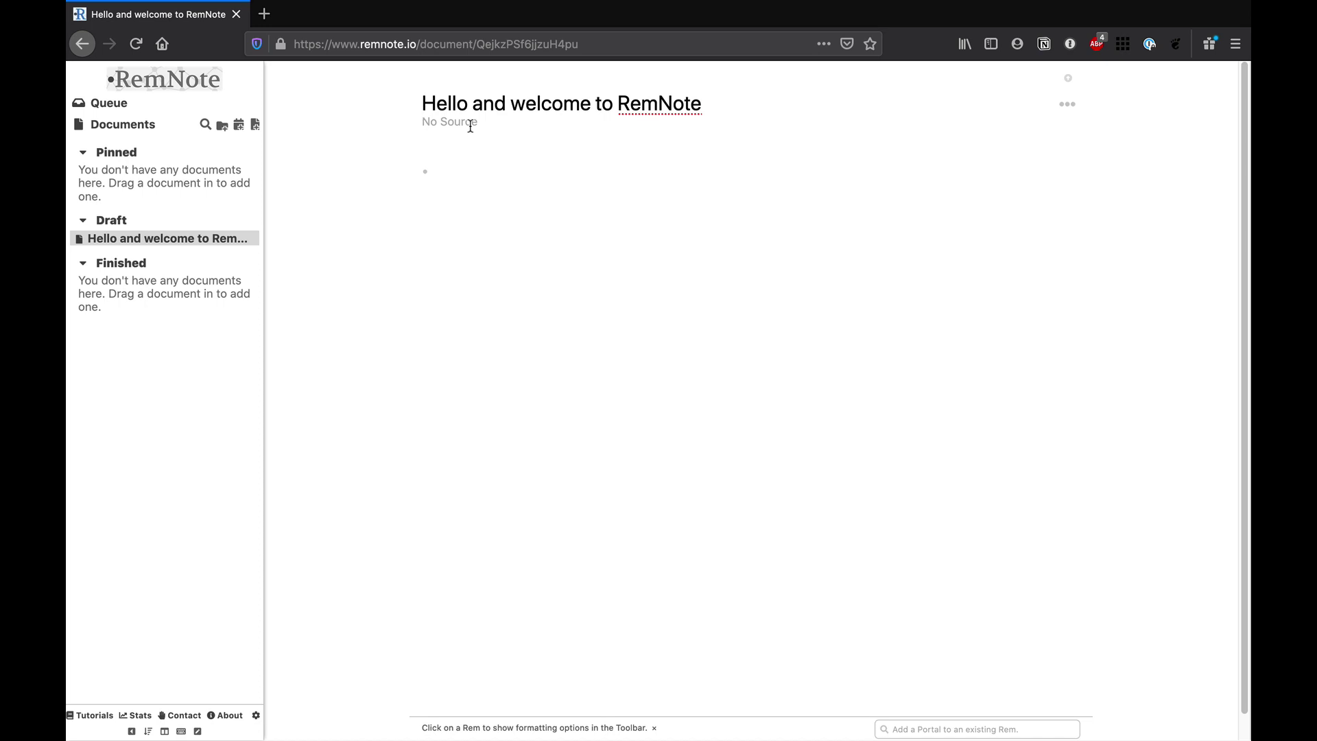
click(474, 171)
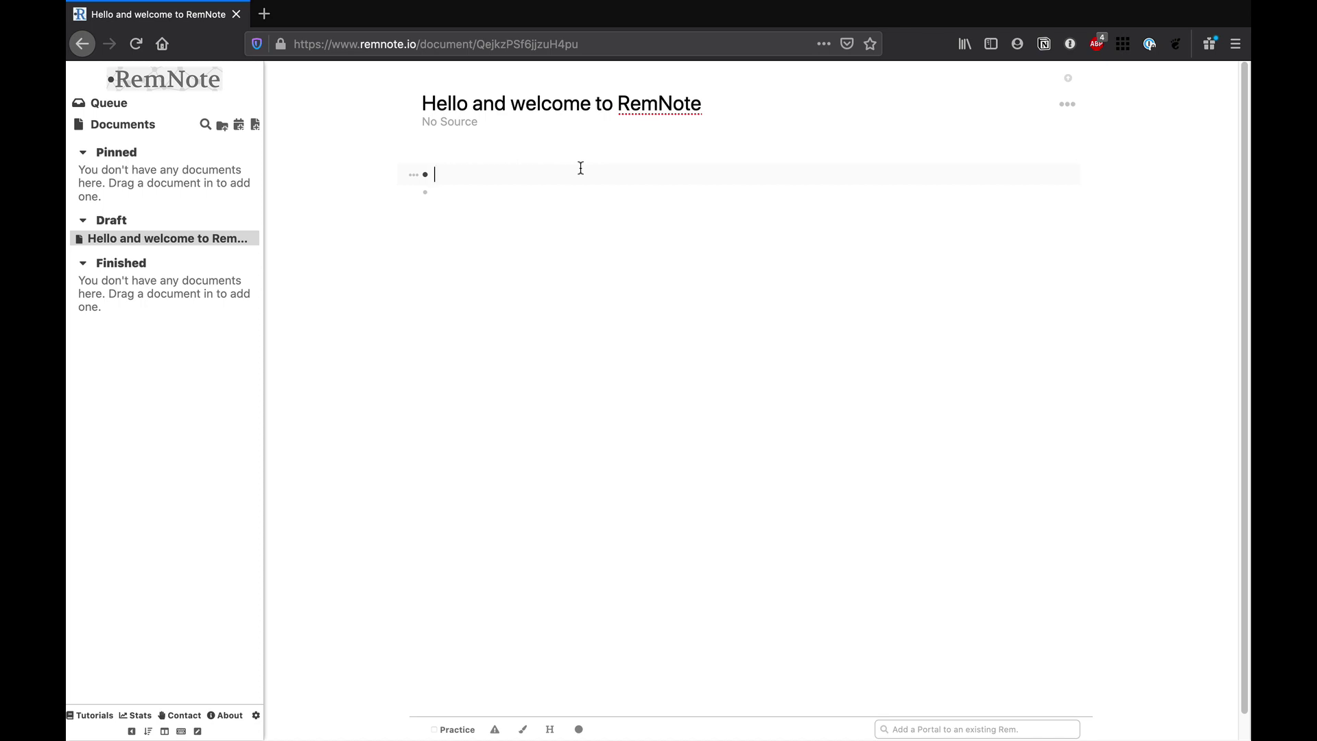
Add the bullets 'Bullet list here' and 'Next bullet'
text(Bullet list here)
key(Return)
text(Next bullet)
key(Return)
Nest 'Indented bullet' under Next bullet, then start a top-level bullet with '/'
key(Tab)
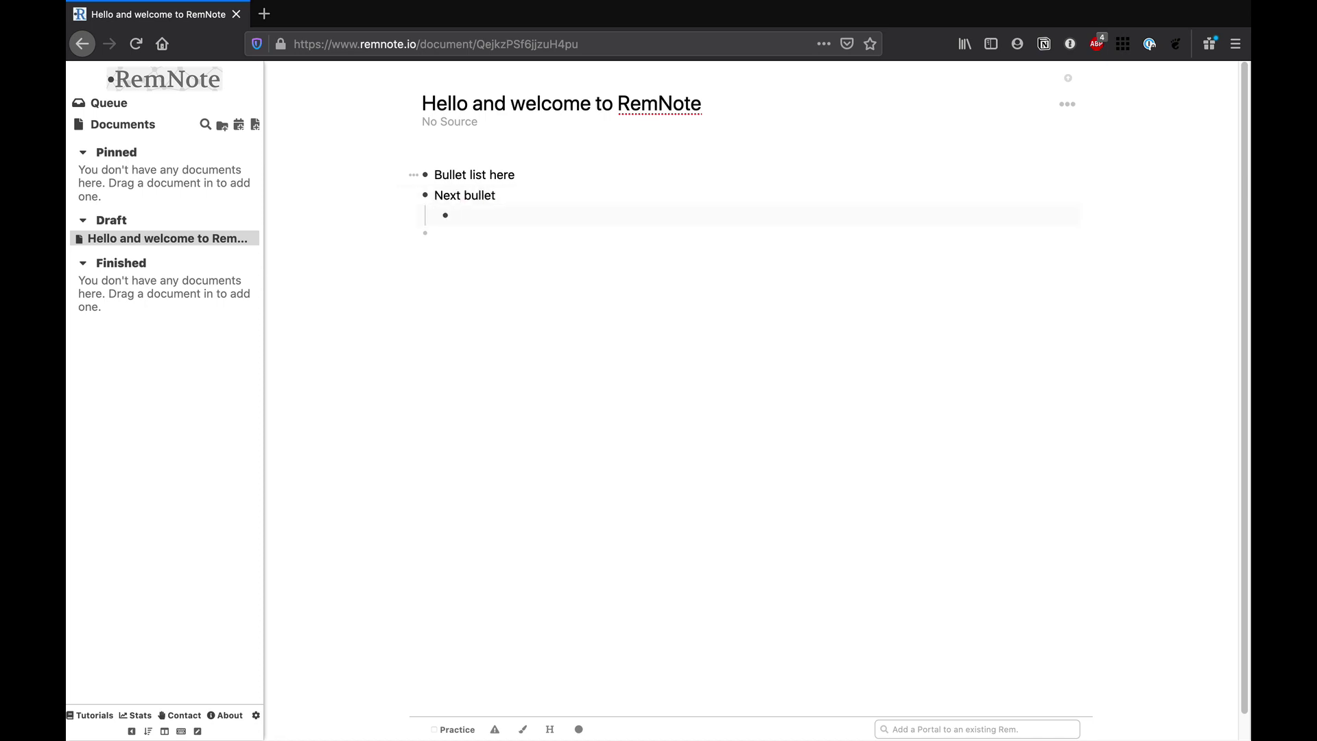
text(Indent)
key(BackSpace)
key(BackSpace)
key(BackSpace)
text(ented bullet)
key(Return)
key(shift+Tab)
text(/)
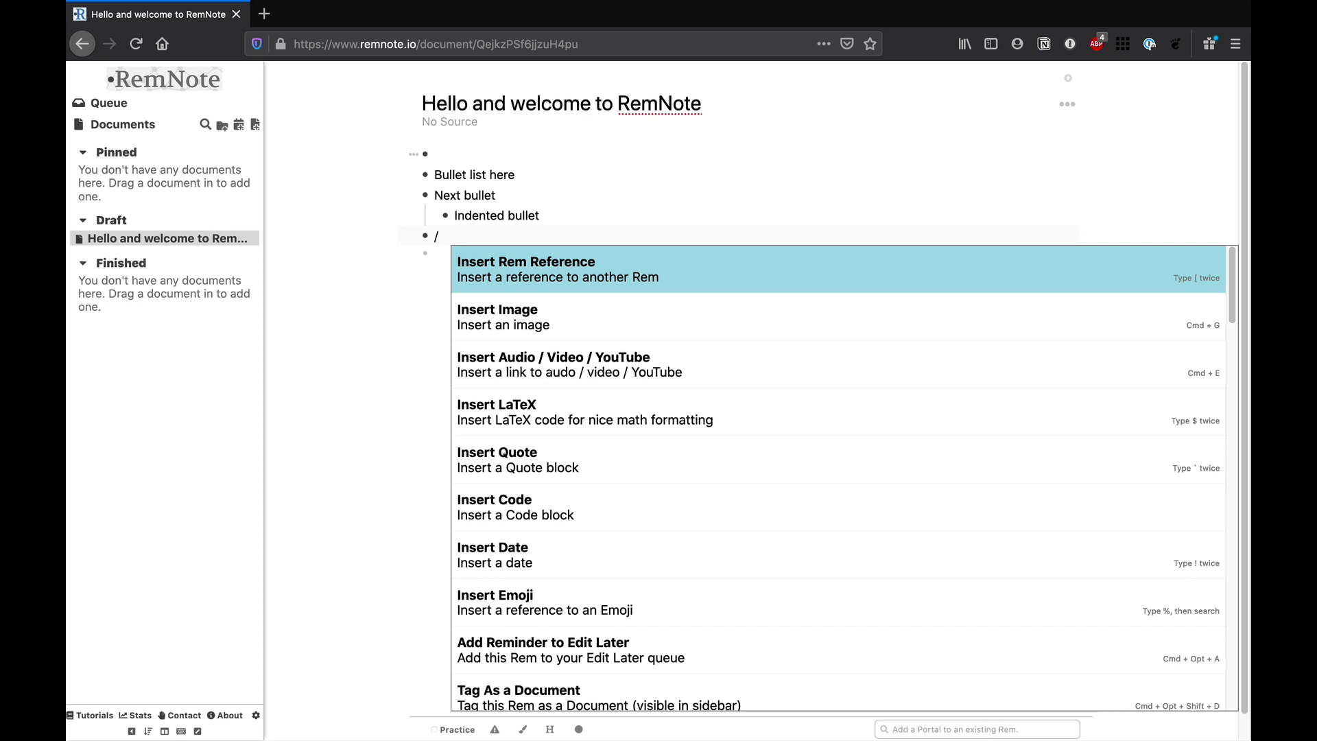
Browse the slash-command list, then delete the '/' to leave an empty top-level bullet
key(Down)
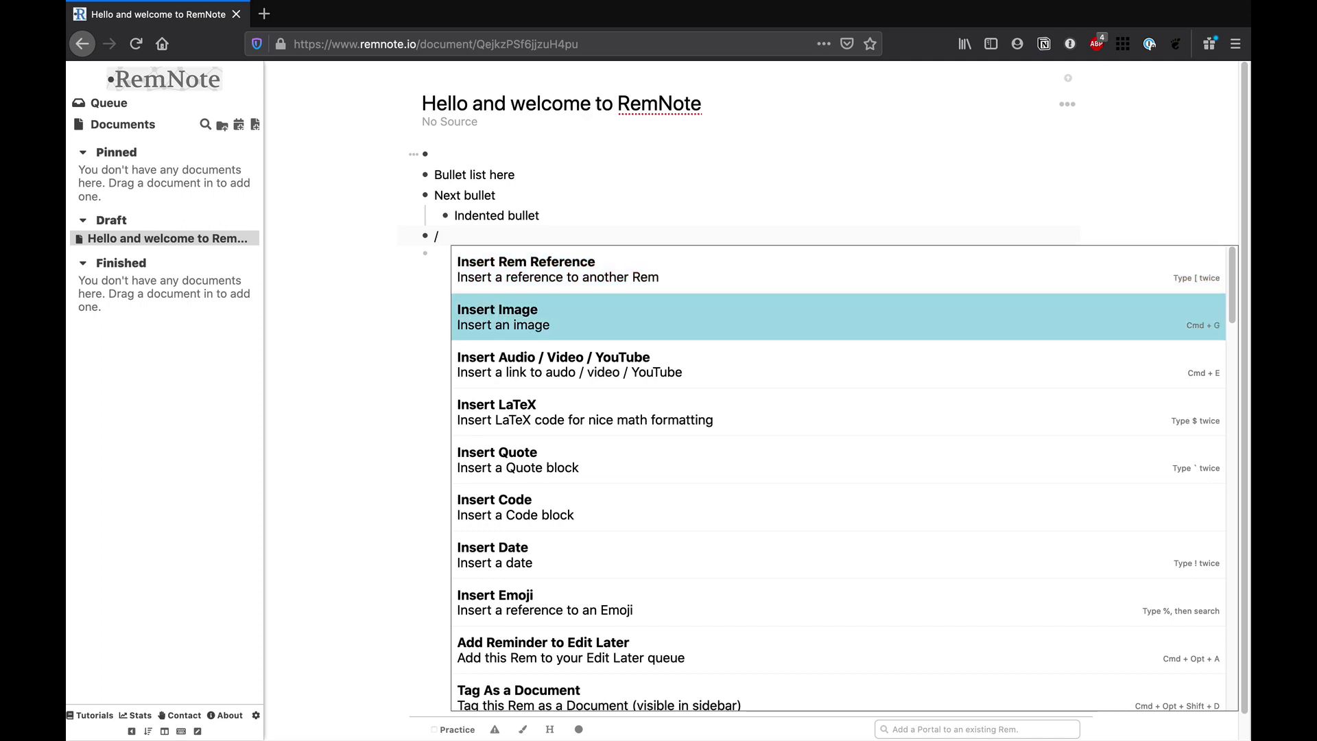
key(Down)
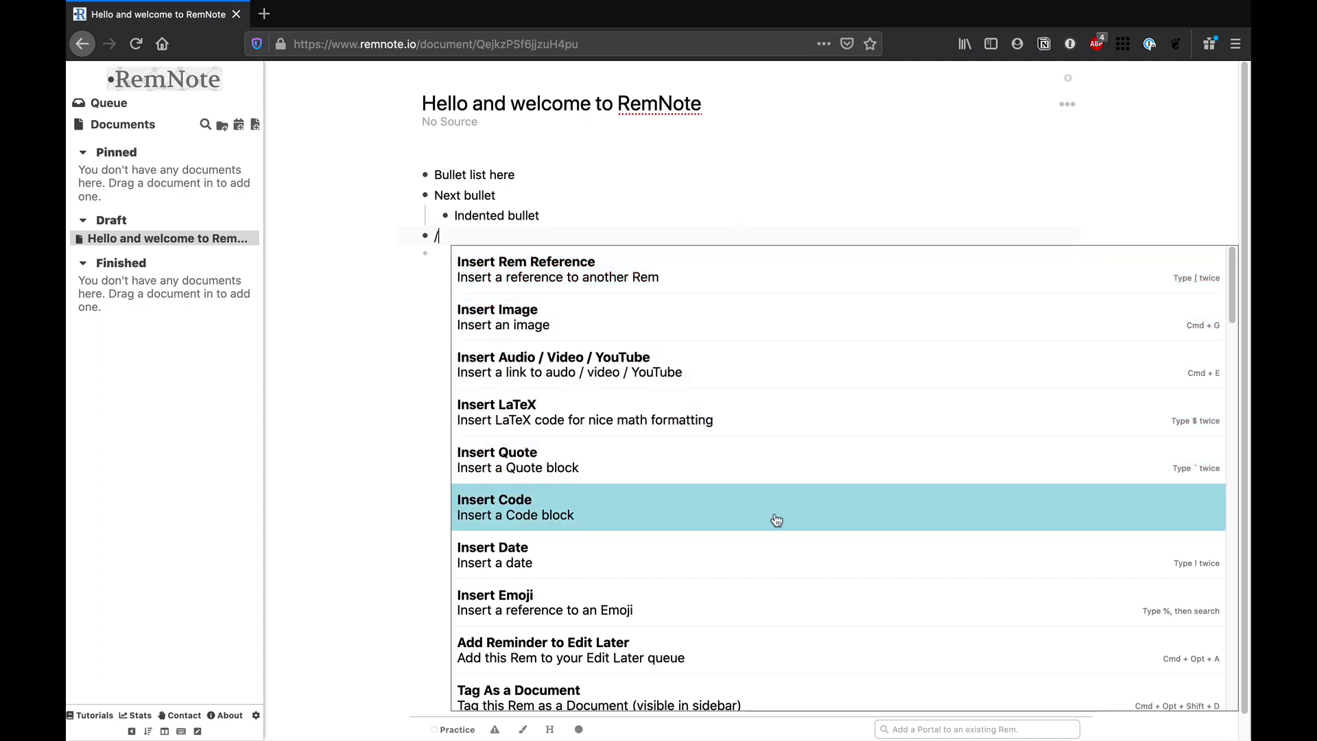
scroll(855, 546, down, 3)
scroll(831, 435, down, 2)
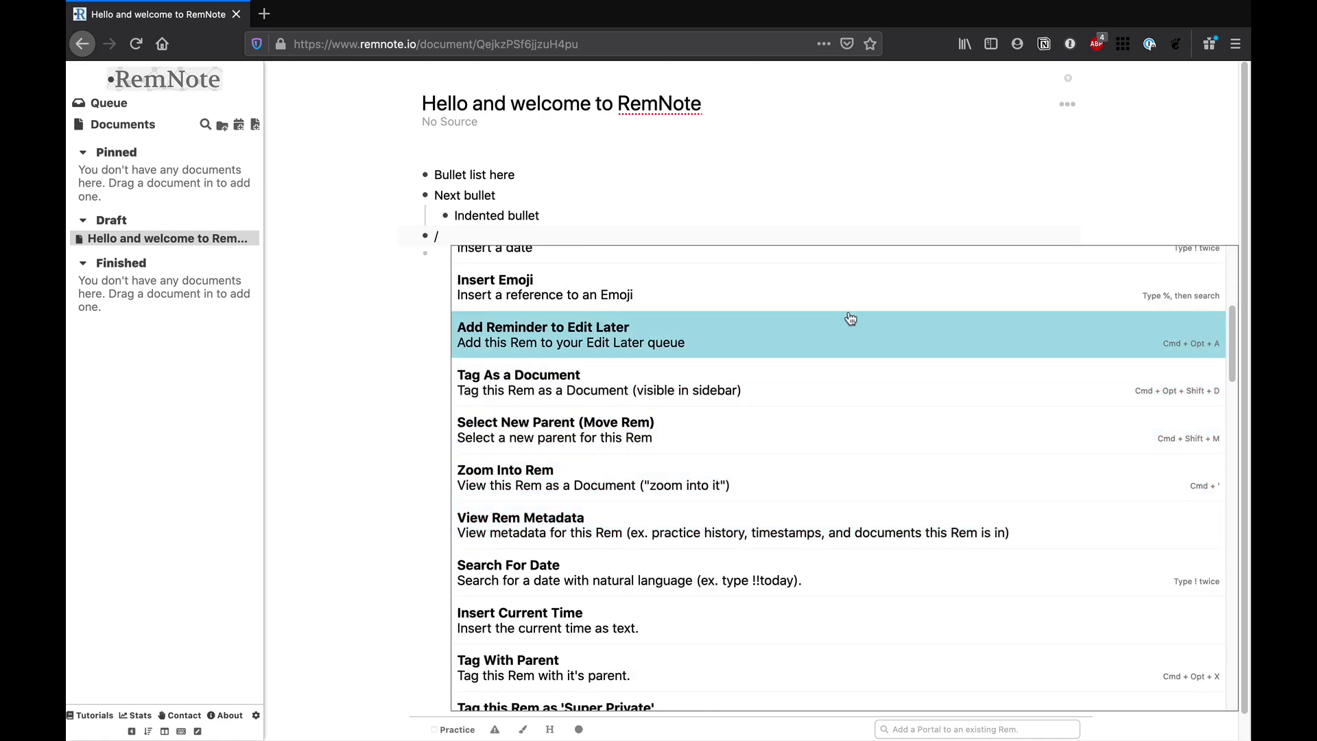
scroll(852, 317, down, 2)
scroll(851, 320, down, 1)
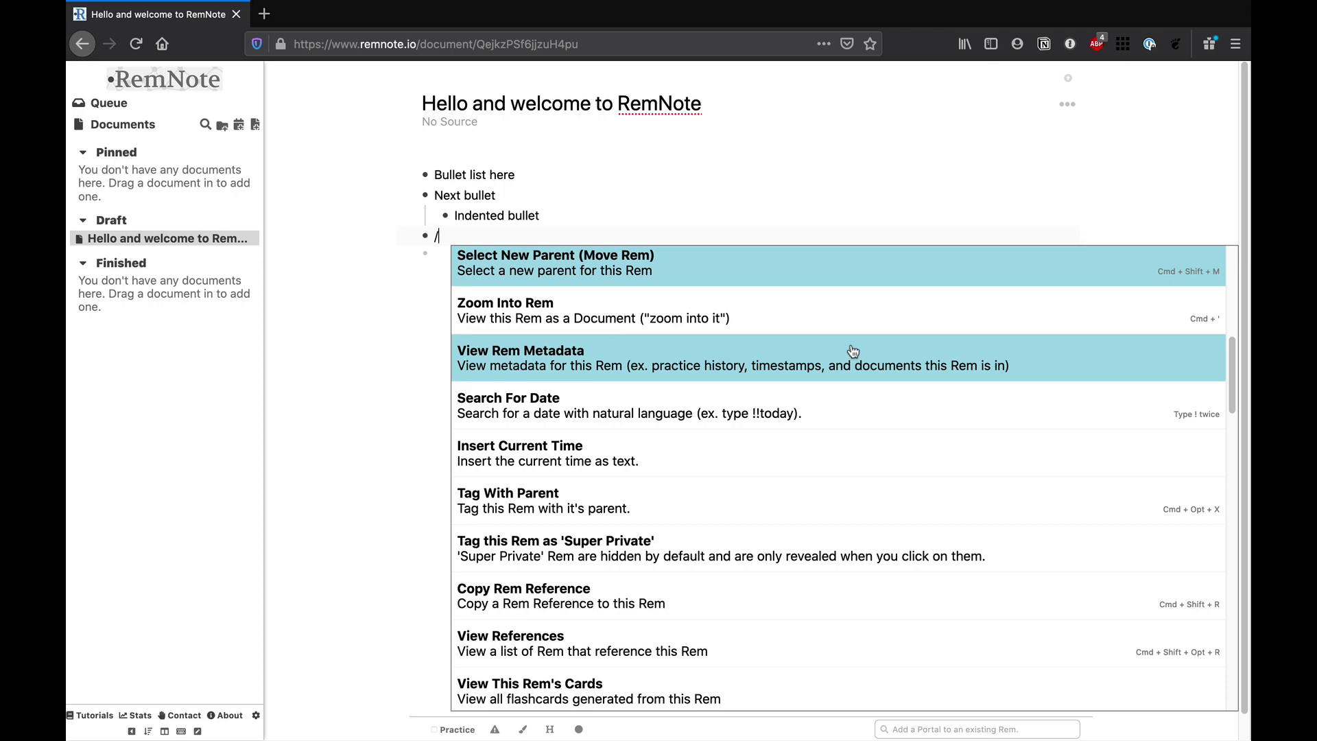
scroll(828, 437, down, 1)
scroll(827, 437, down, 12)
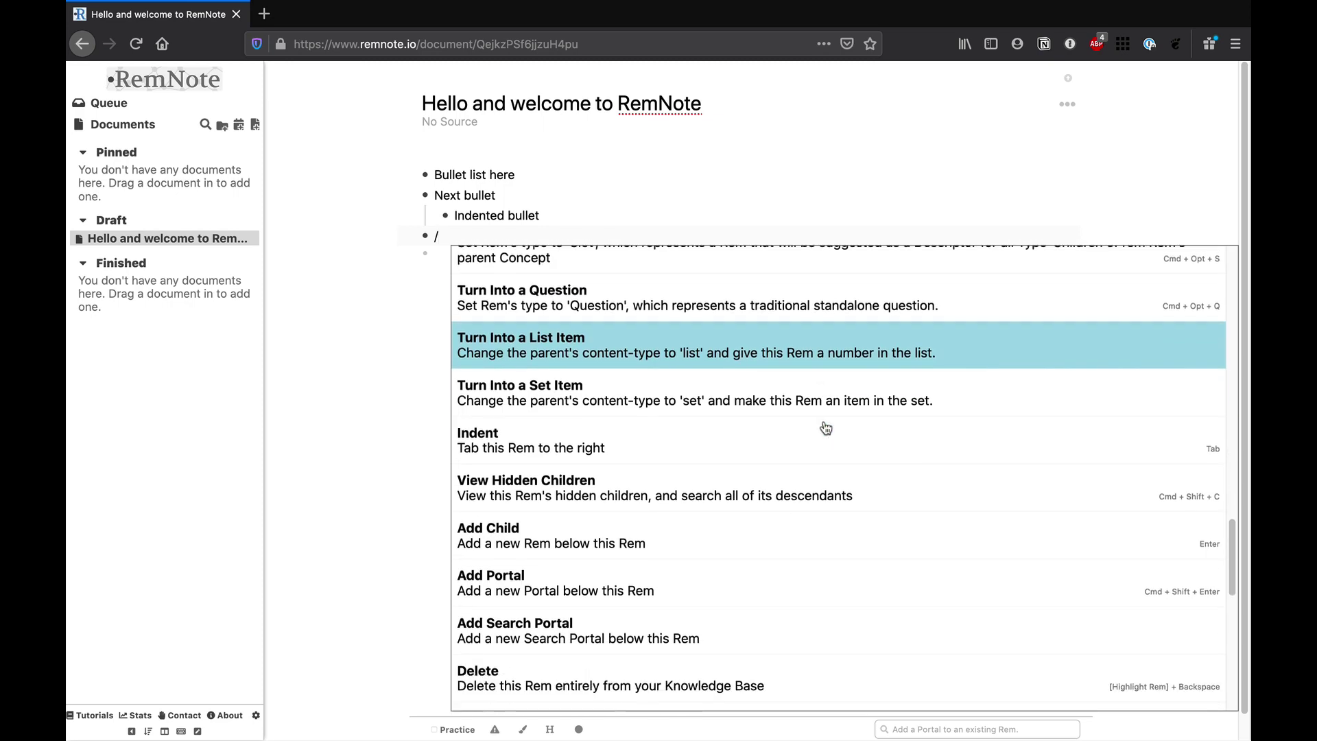
scroll(825, 429, down, 3)
scroll(827, 425, down, 5)
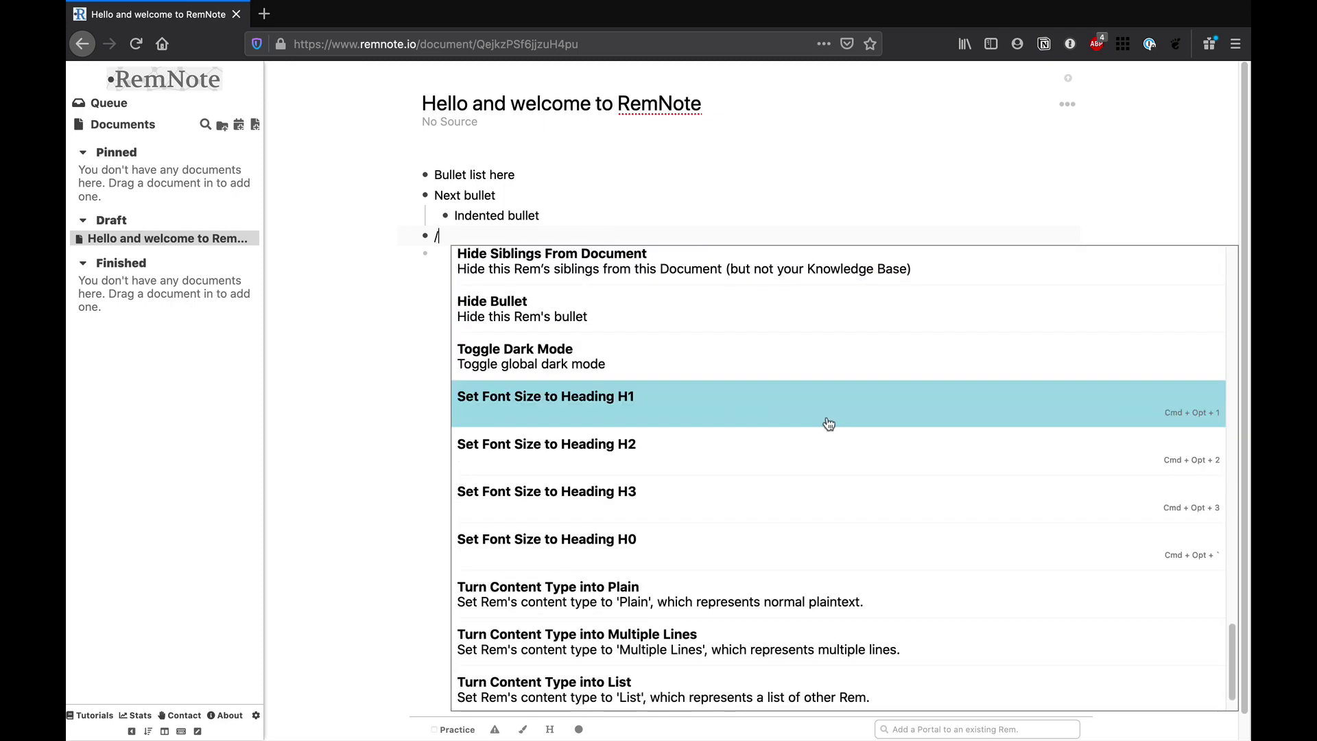
scroll(830, 423, down, 1)
scroll(829, 422, up, 20)
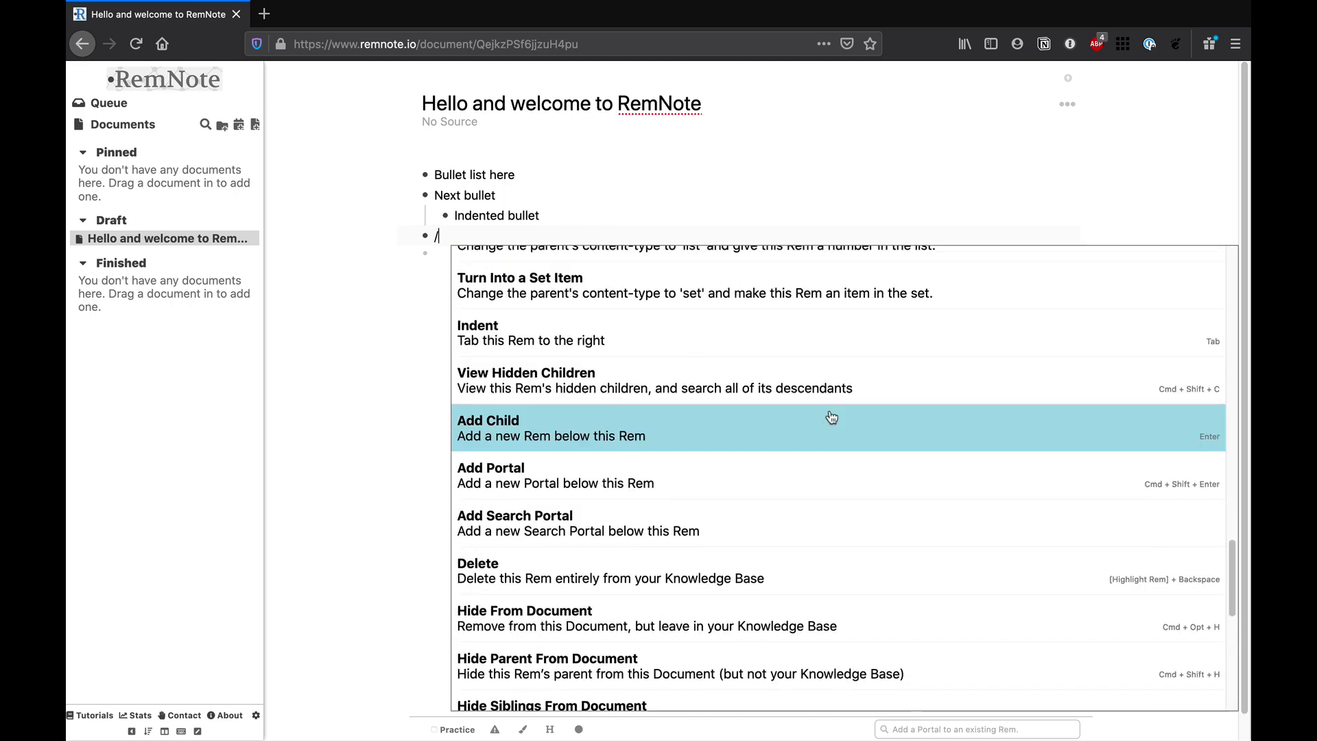
scroll(829, 419, up, 10)
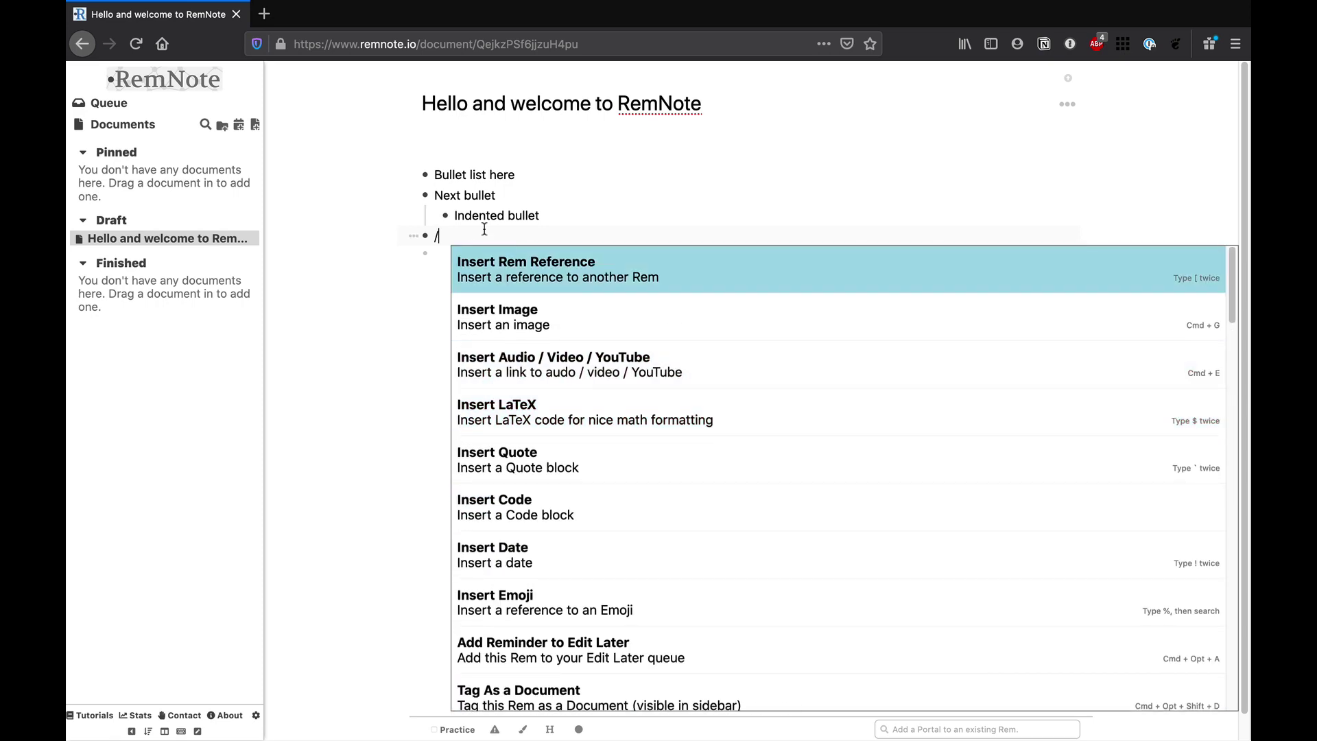
key(BackSpace)
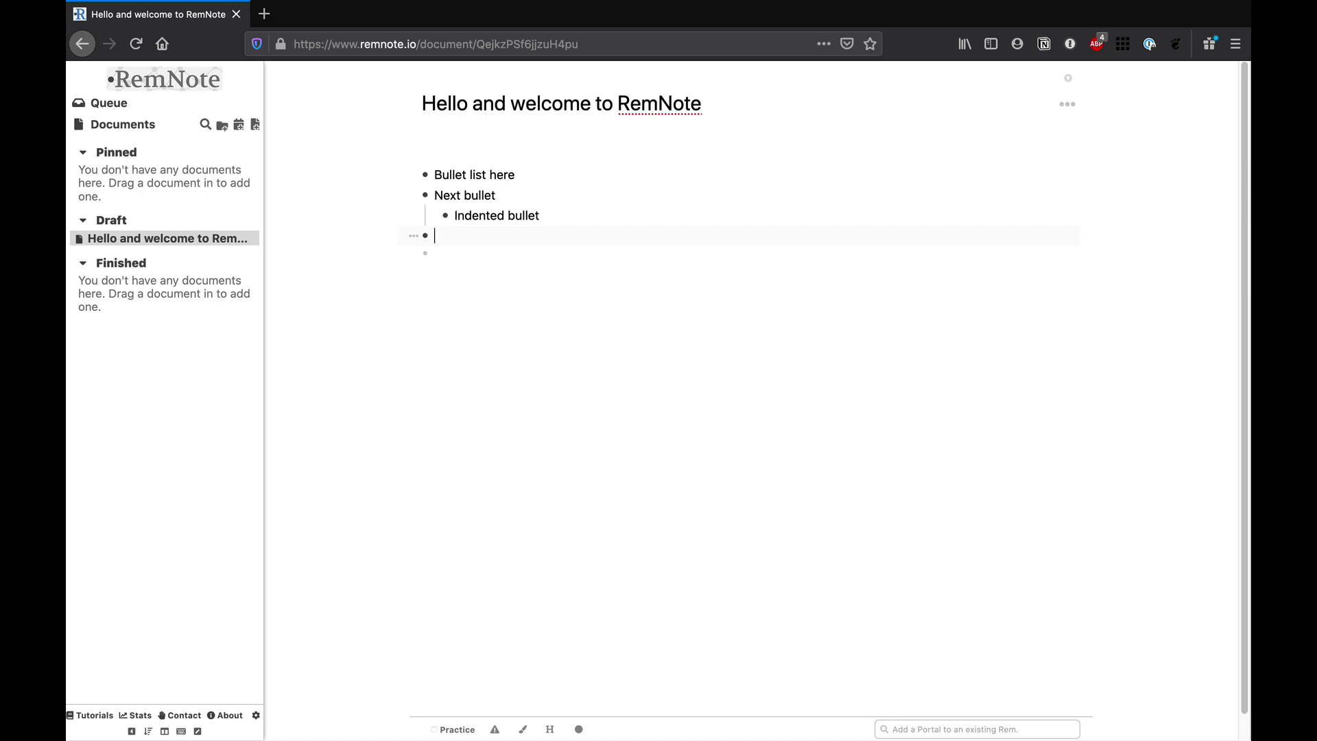
Write the concept card 'Here's a concept:: I'm explaining the concept!' and reselect that line
text(Here's a concept)
text(::)
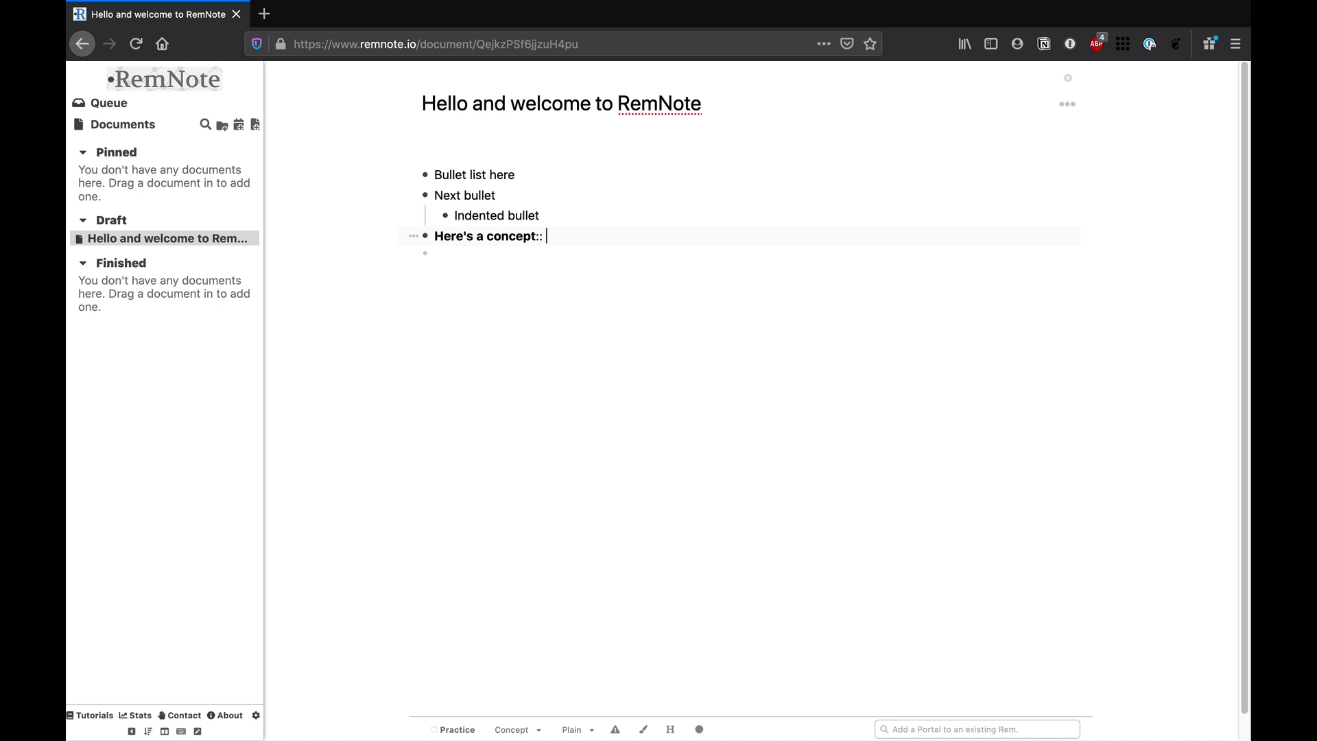
text(I'm explaining the concept!)
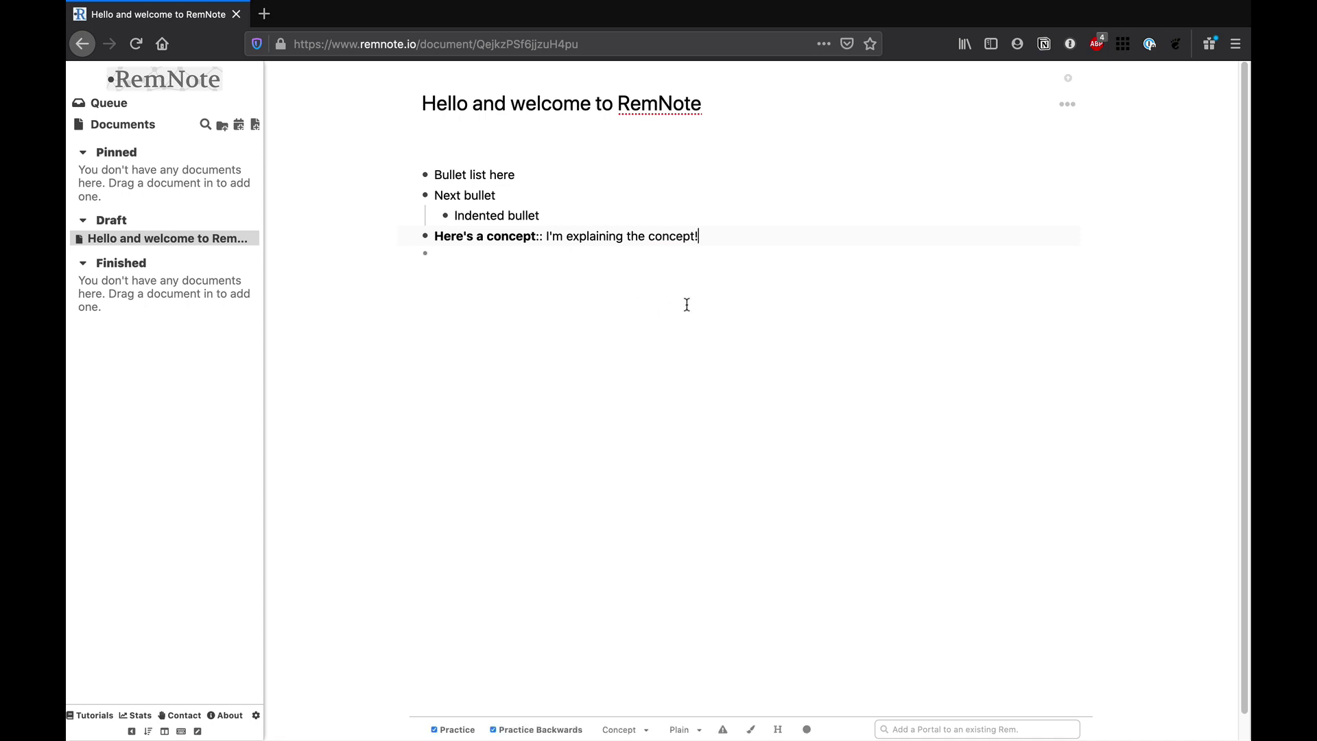
key(Return)
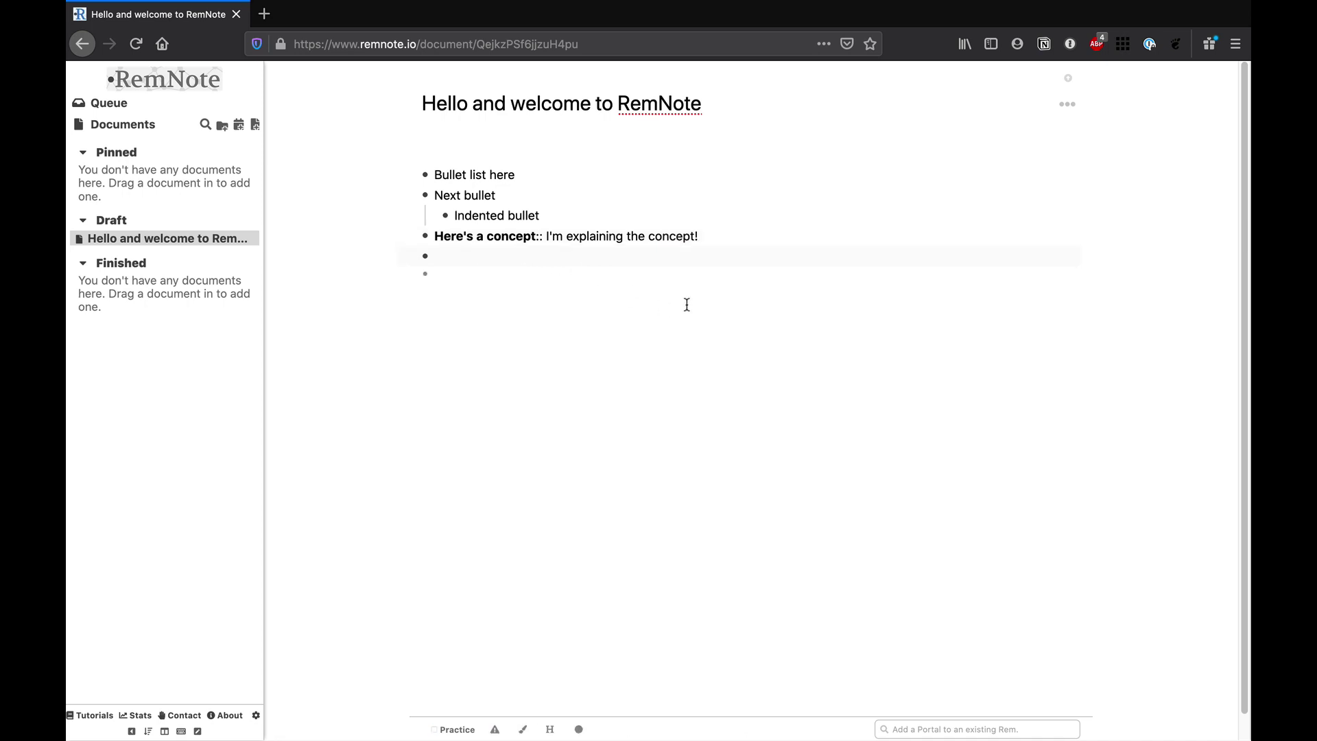
click(781, 239)
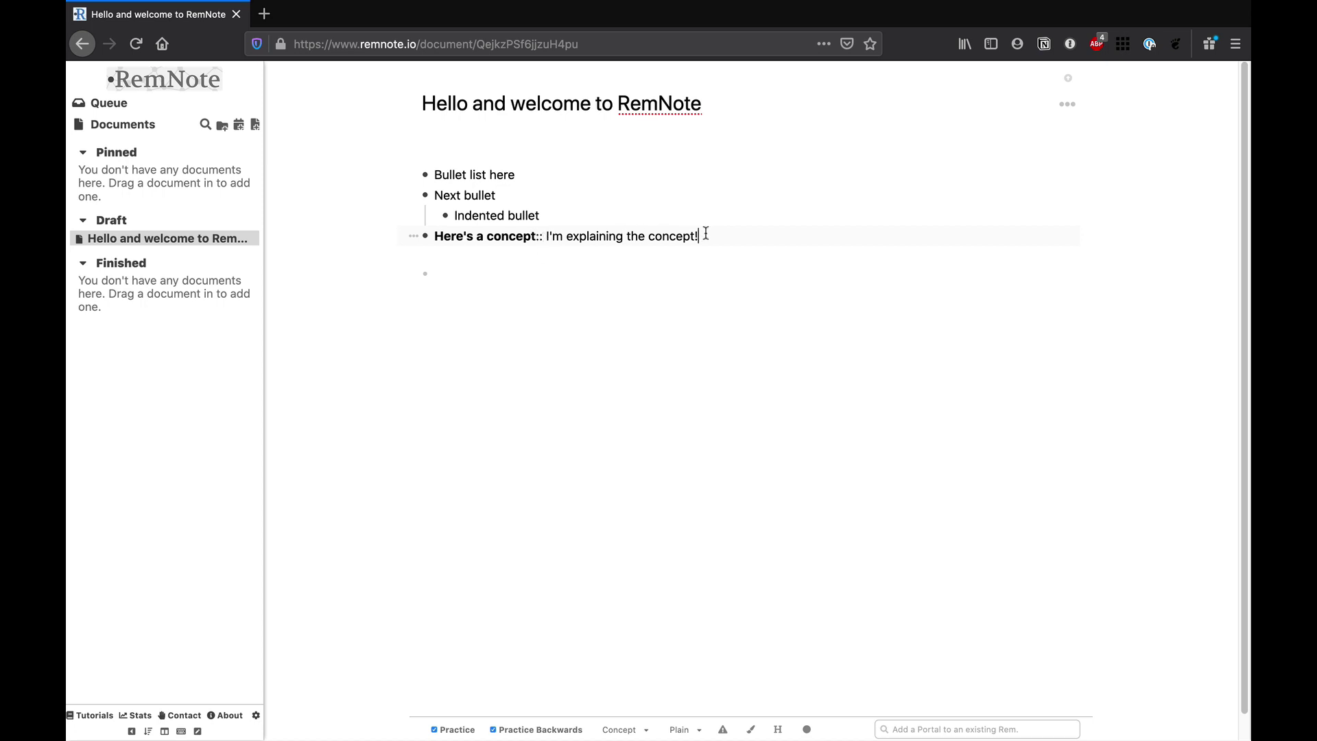
Open the Queue from the left sidebar to review the concept card
click(130, 104)
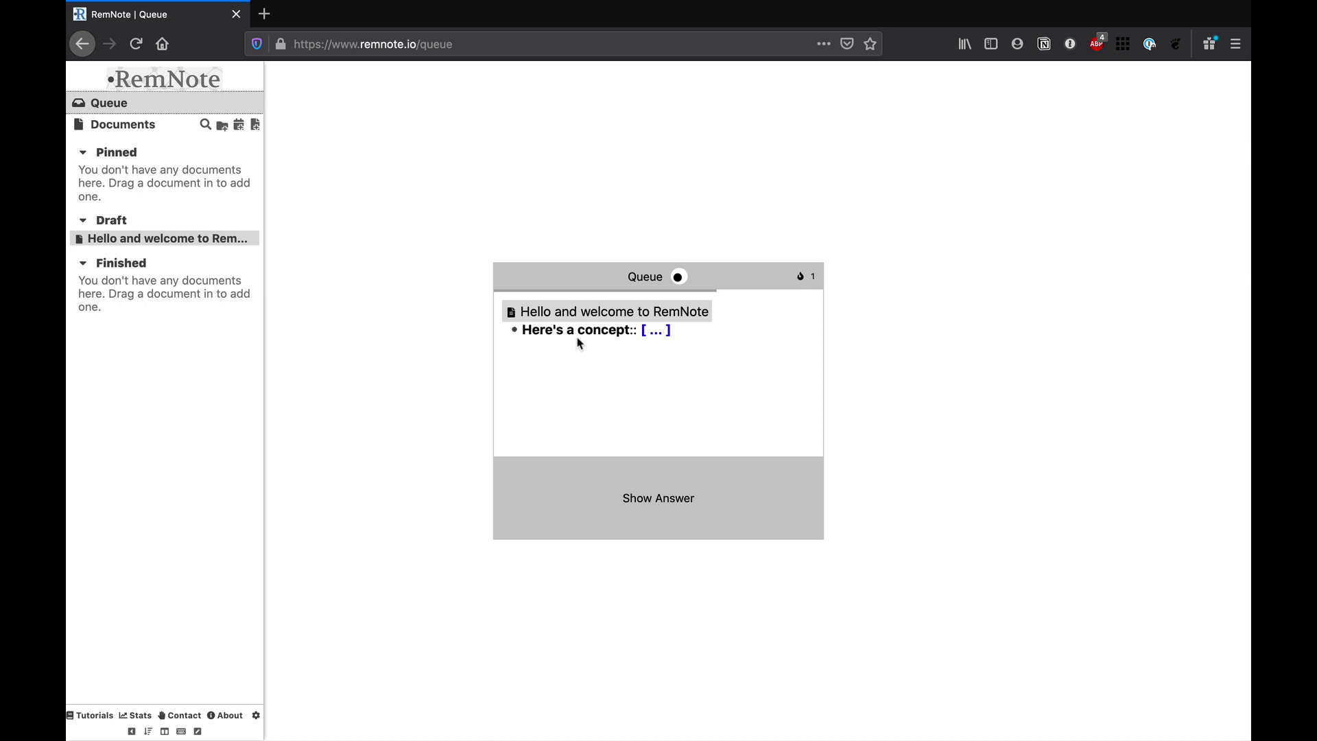
Reveal the answer 'I'm explaining the concept!' on the concept card
click(653, 494)
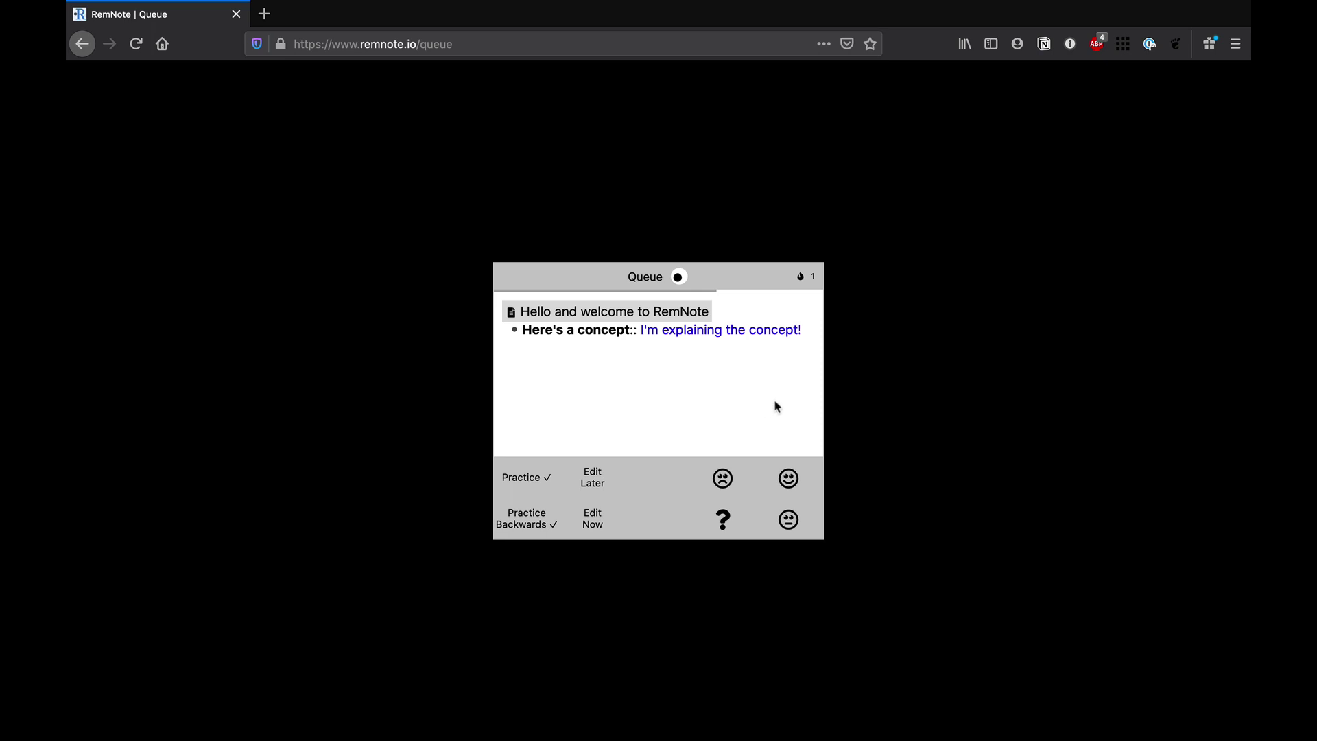
Rate the concept card known, the reverse card not known then known, and reopen the document
click(792, 478)
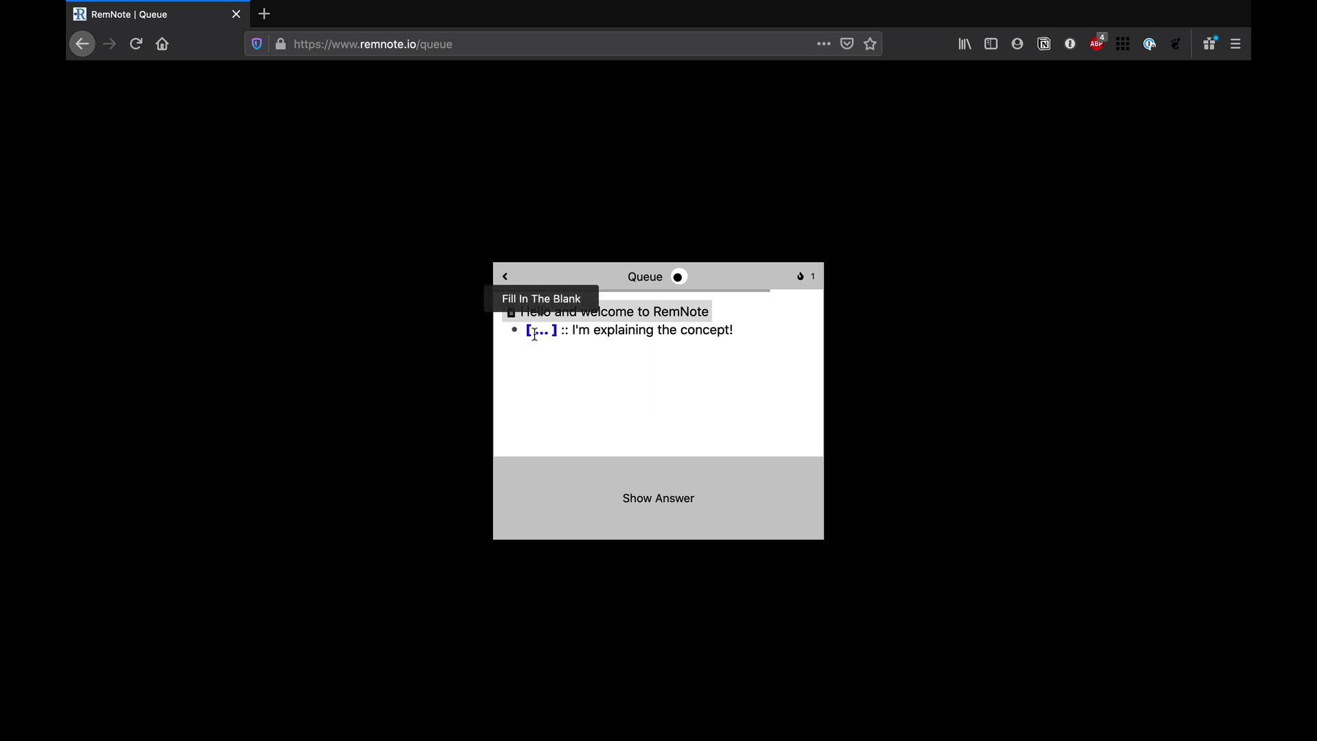
click(645, 490)
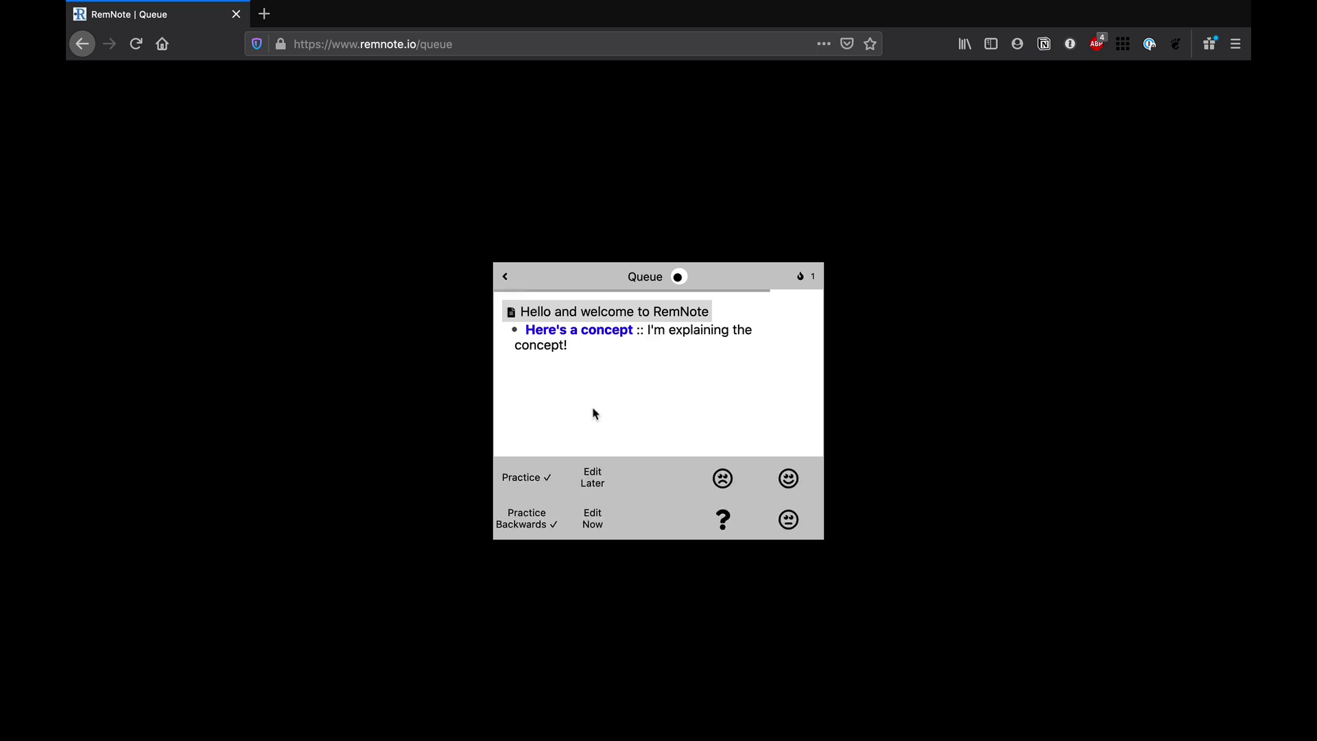
click(729, 478)
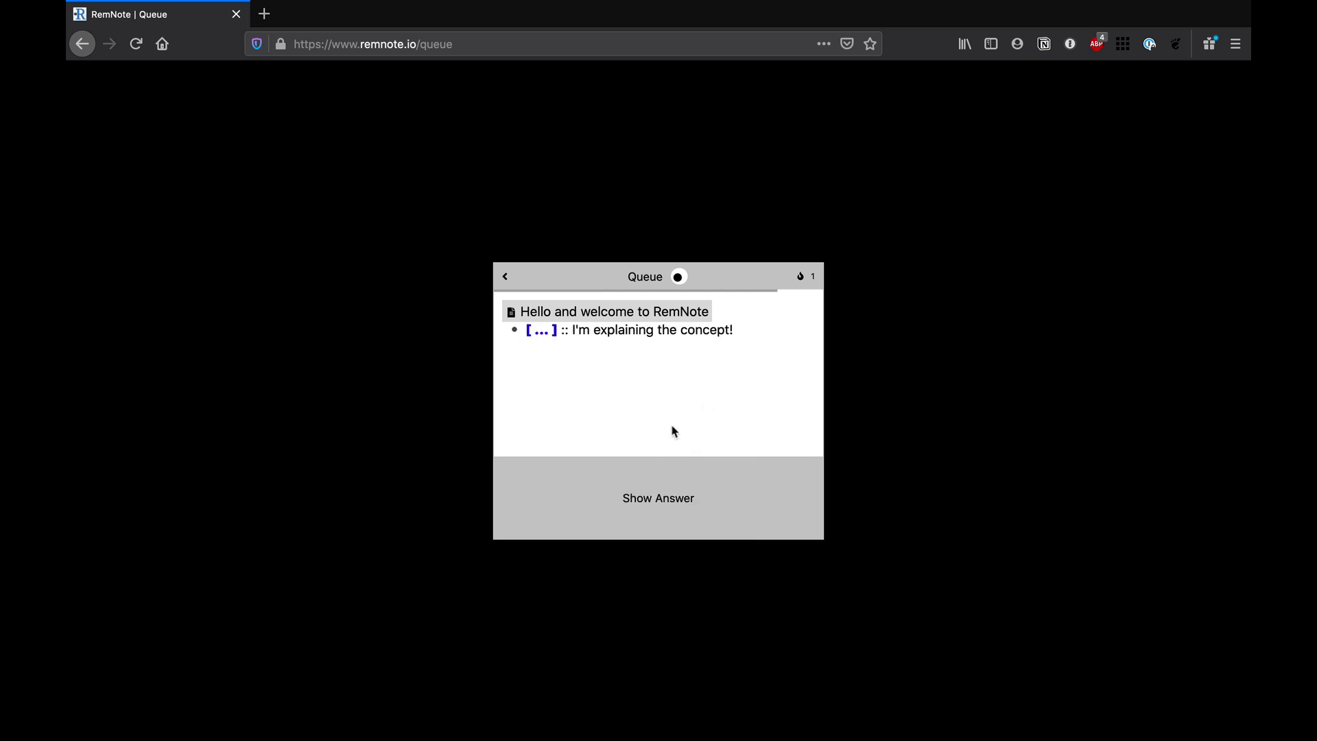
click(651, 505)
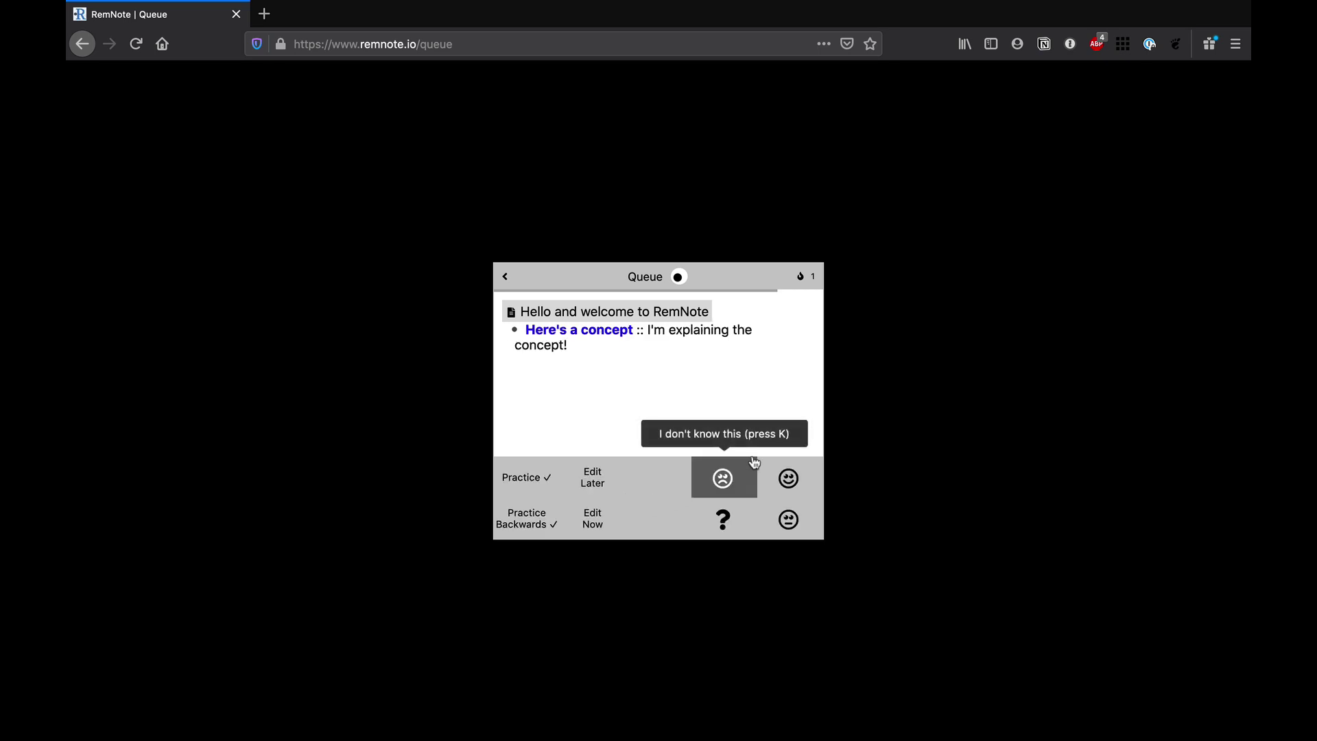
click(789, 479)
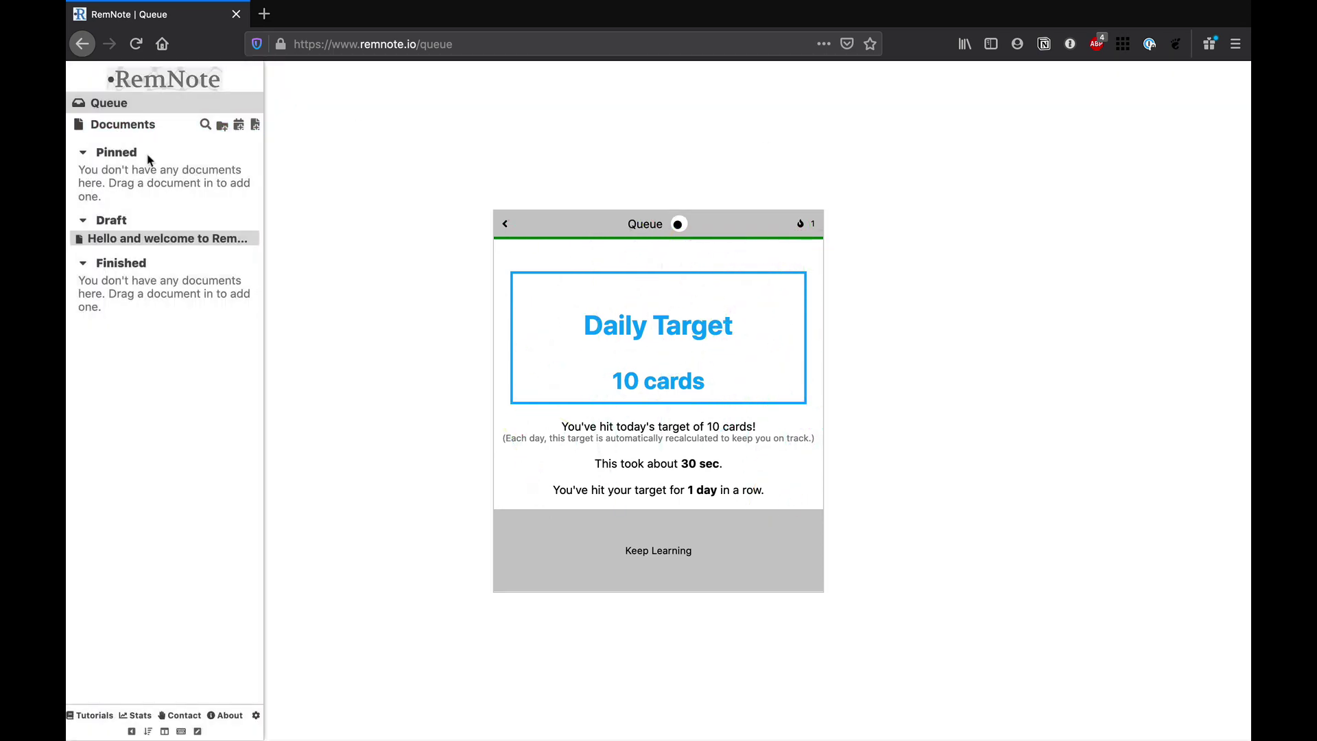
click(141, 239)
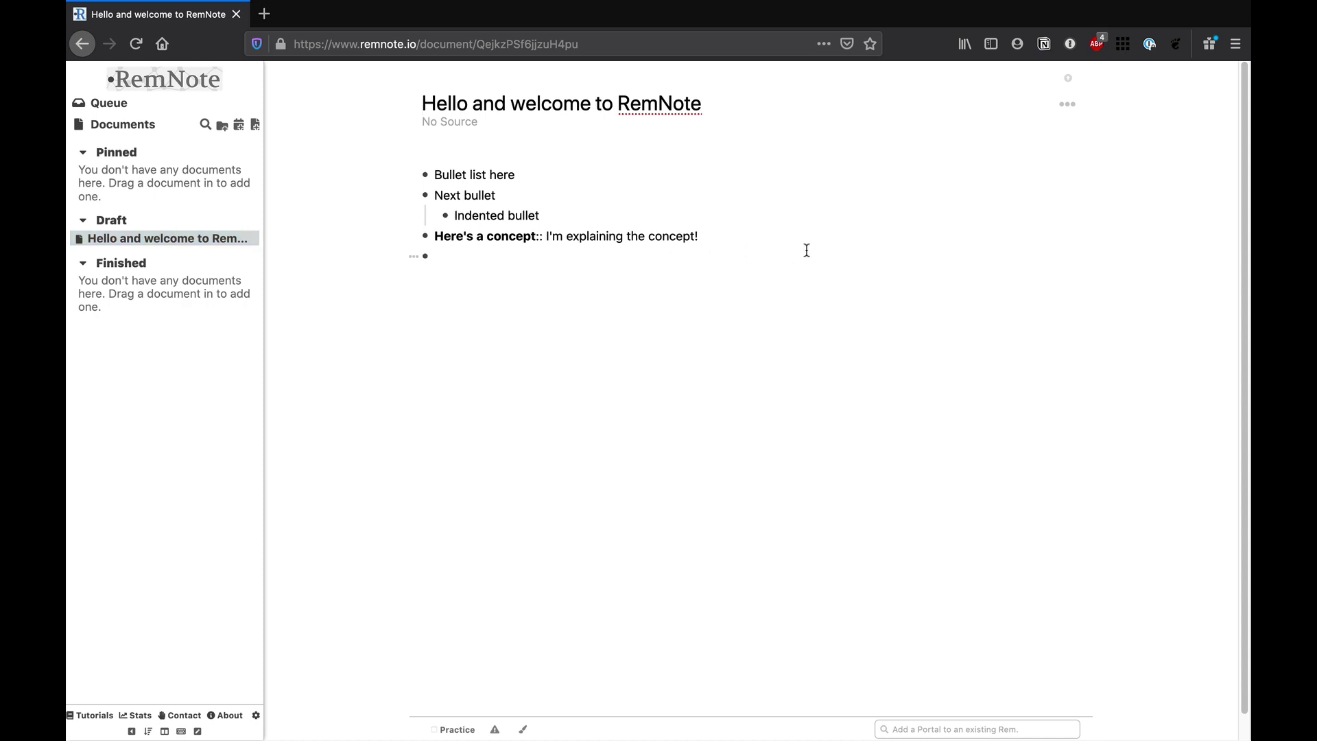